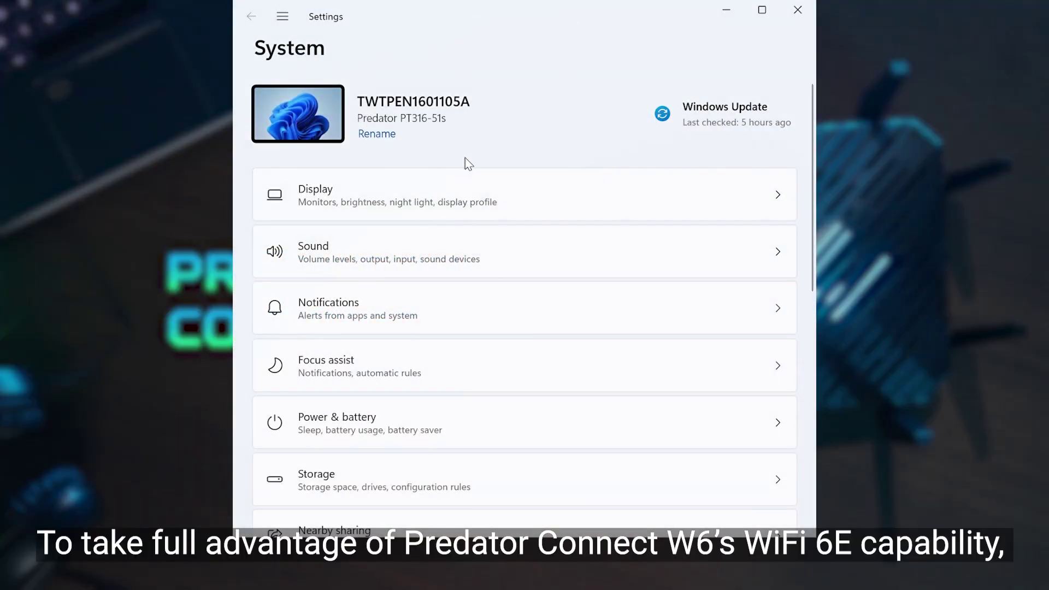
- Open System > About and scroll down to Related settings showing Device Manager
scroll(472, 129, "down", 2)
scroll(472, 133, "down", 3)
scroll(472, 137, "down", 3)
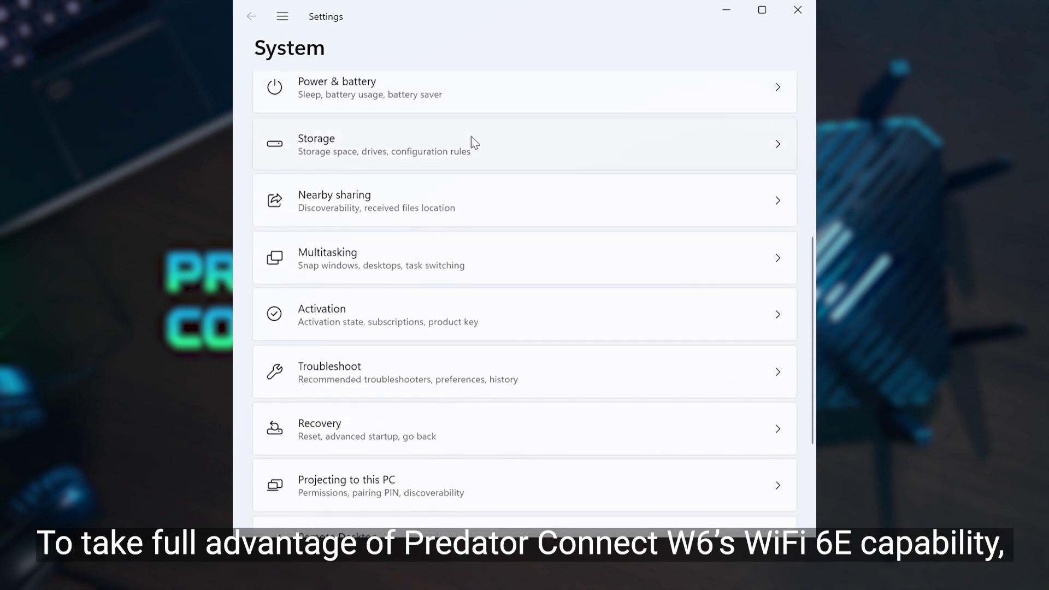
scroll(471, 139, "down", 2)
scroll(473, 146, "down", 2)
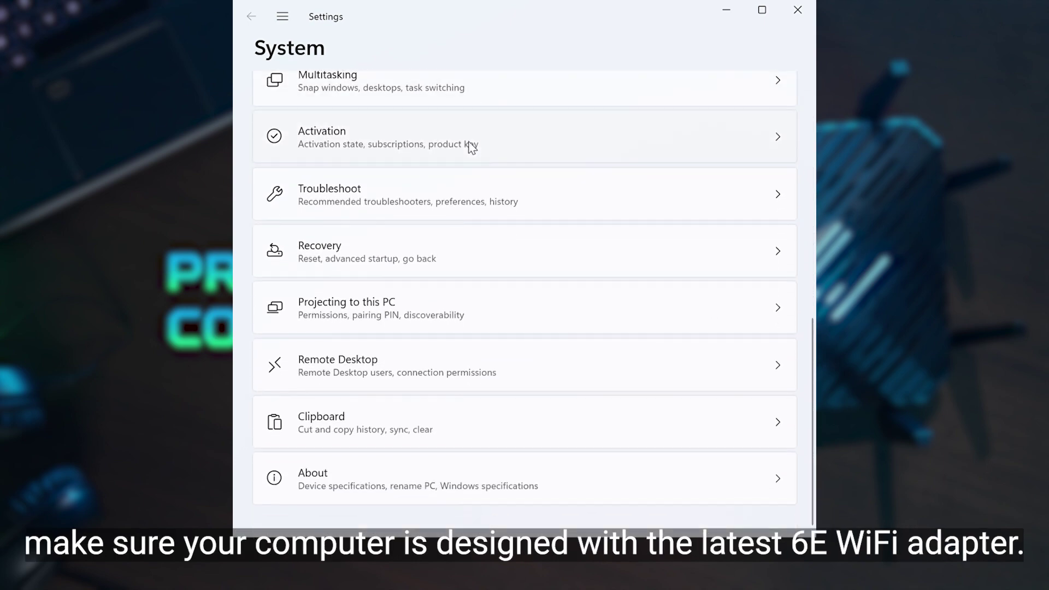
left_click(550, 473)
scroll(591, 239, "down", 1)
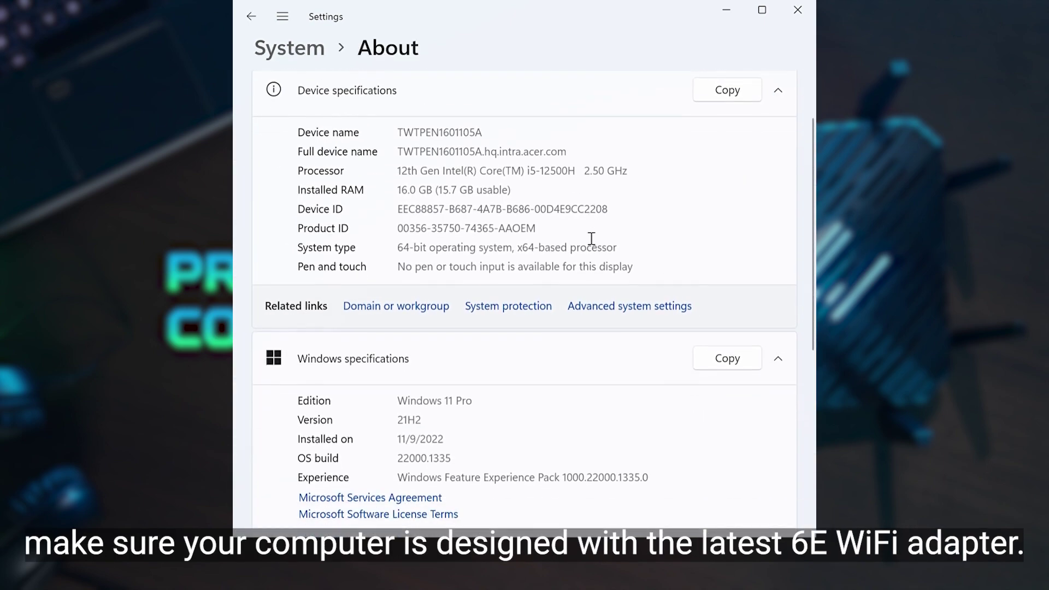
scroll(591, 239, "down", 2)
scroll(581, 239, "down", 2)
scroll(586, 241, "down", 2)
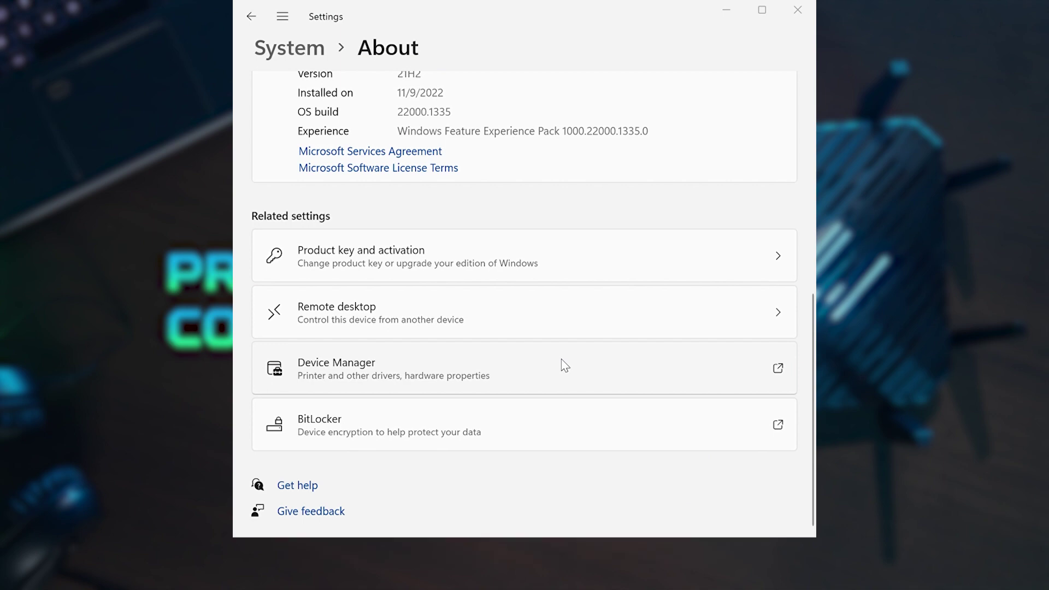
- Right-click the Killer Wi-Fi 6E AX1675i adapter under Network adapters for its driver options
scroll(544, 257, "down", 1)
scroll(538, 265, "down", 1)
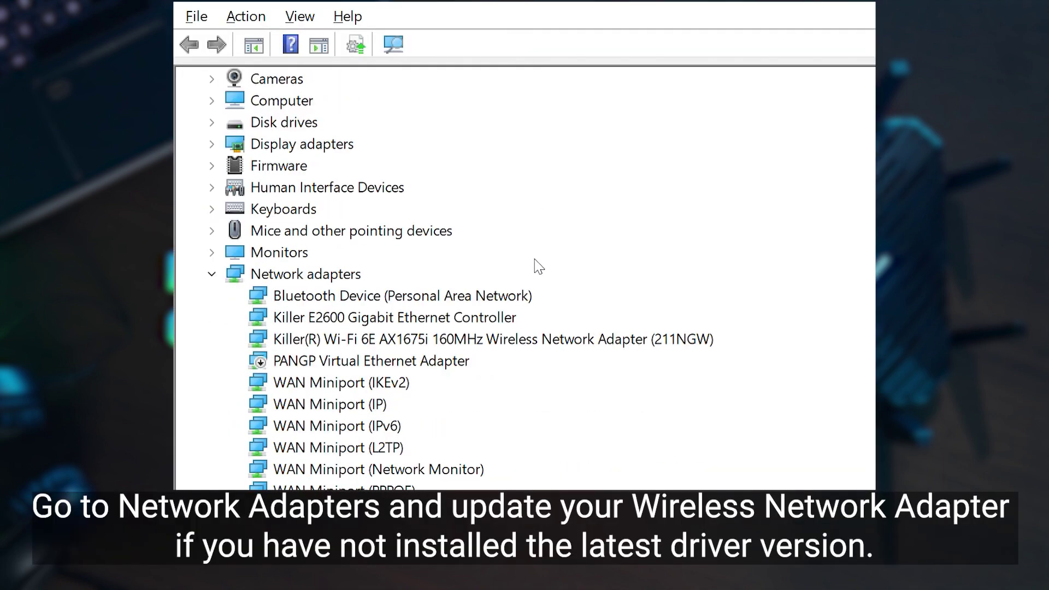
right_click(605, 339)
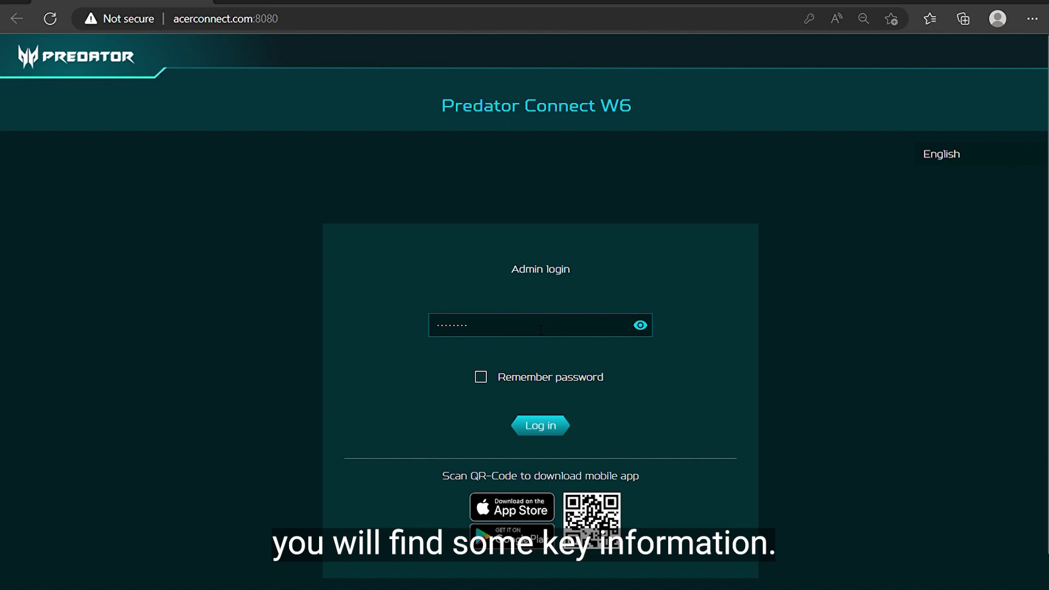
- Clear the password field and enter the router's admin password, toggling visibility to verify it
left_click(508, 327)
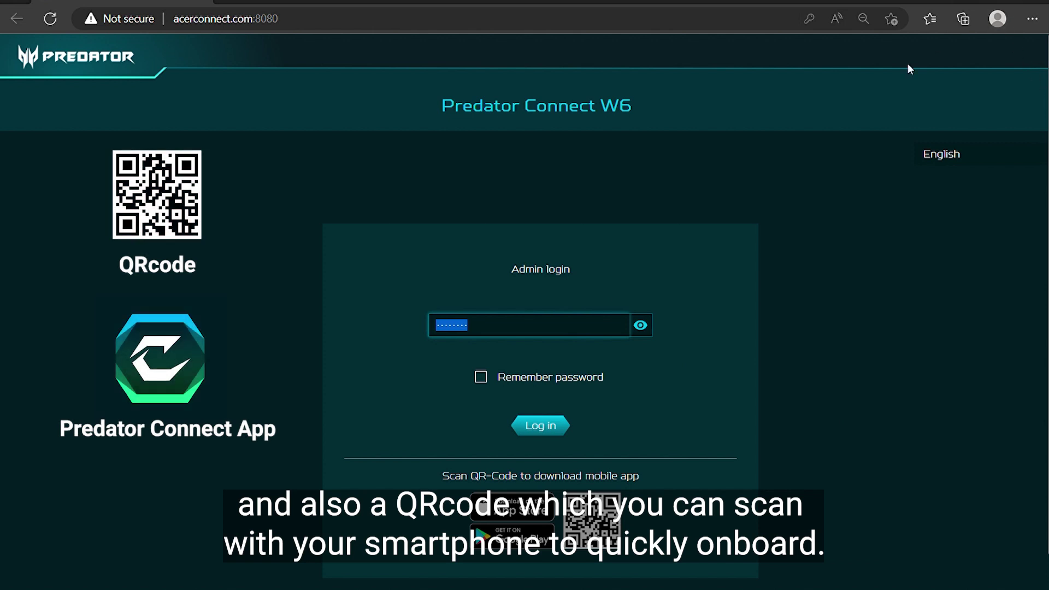
key("BackSpace")
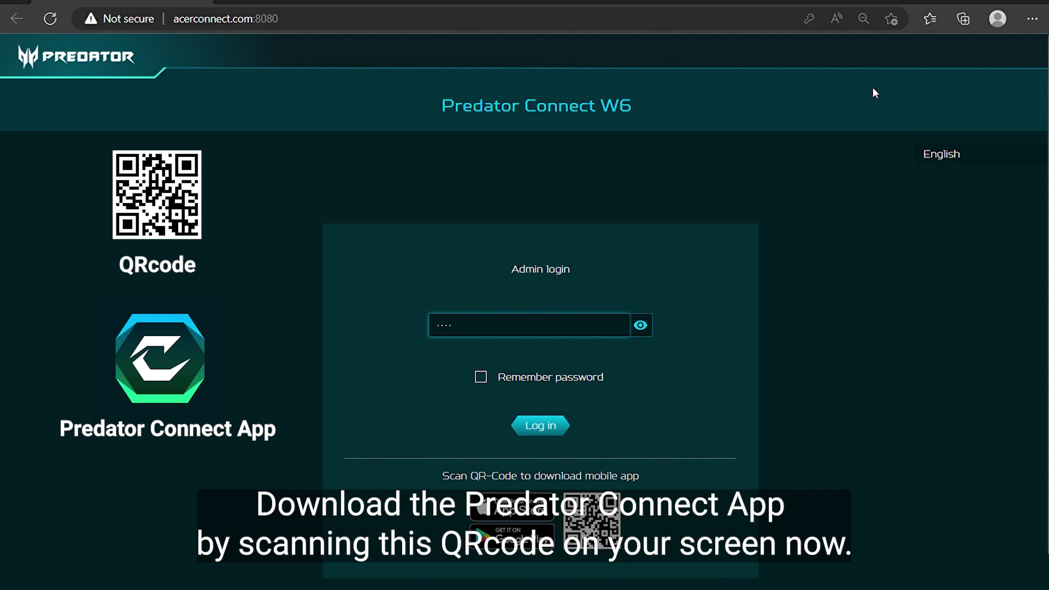
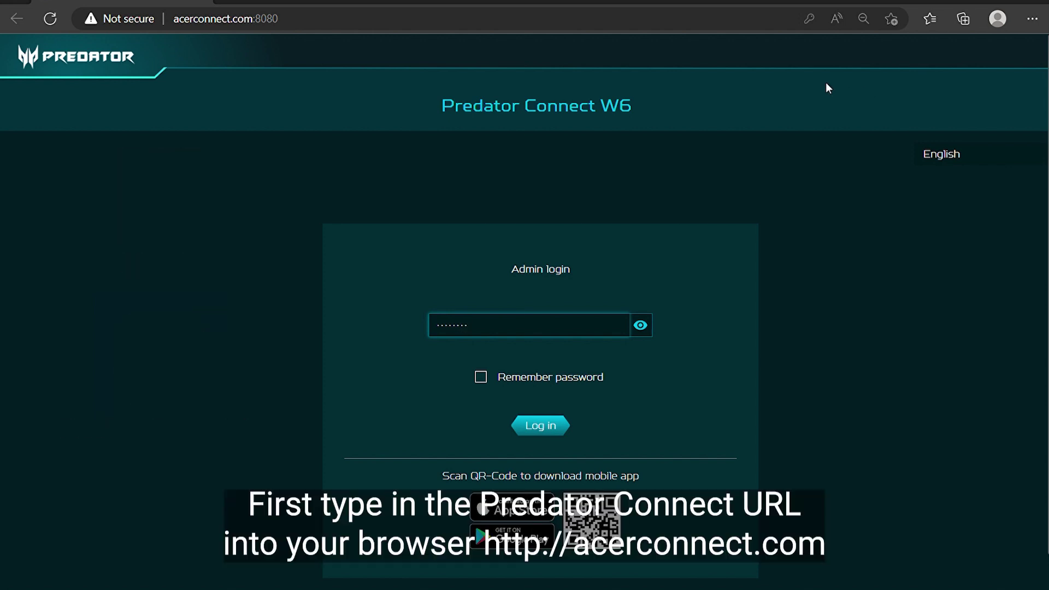
left_click(642, 326)
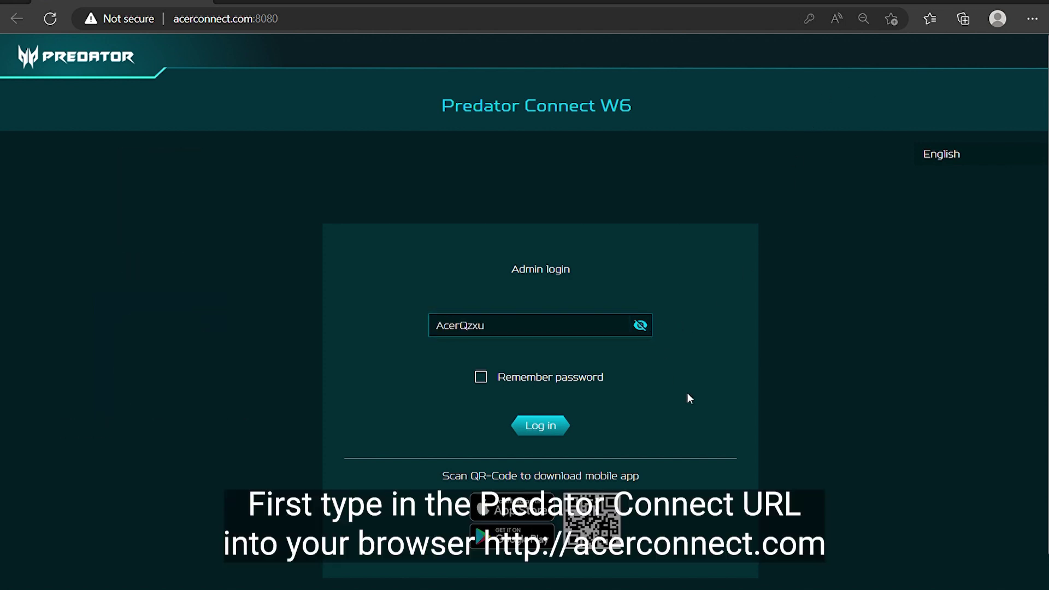
left_click(642, 326)
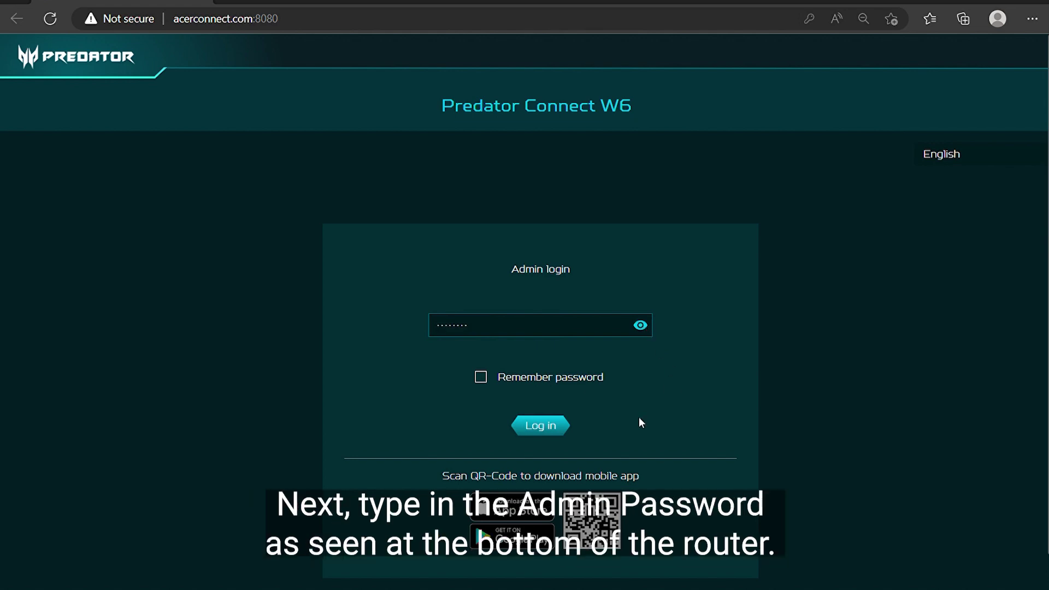
left_click(551, 427)
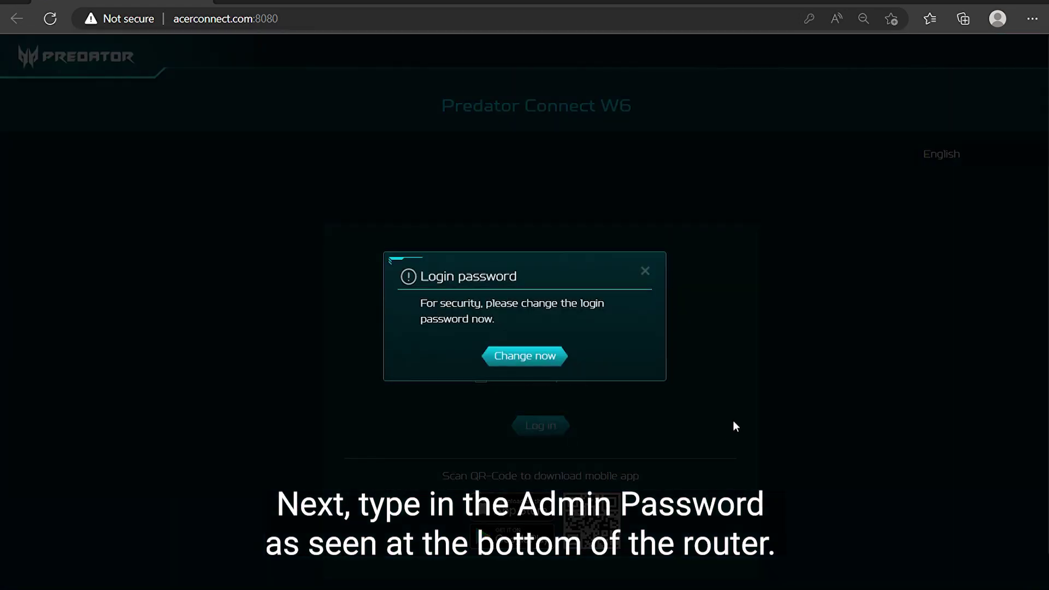
left_click(552, 361)
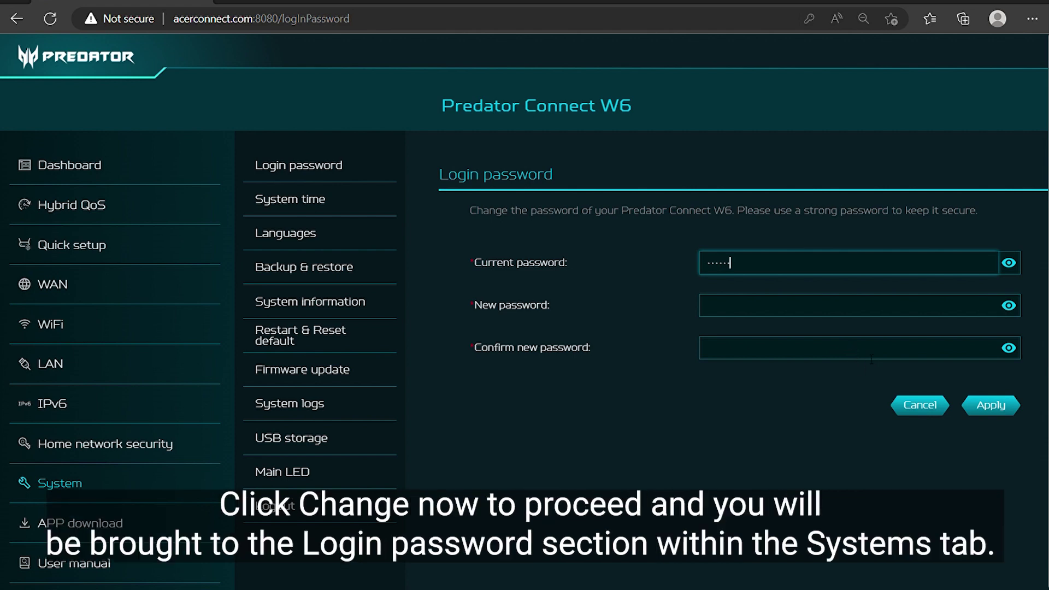
type("1")
left_click(767, 310)
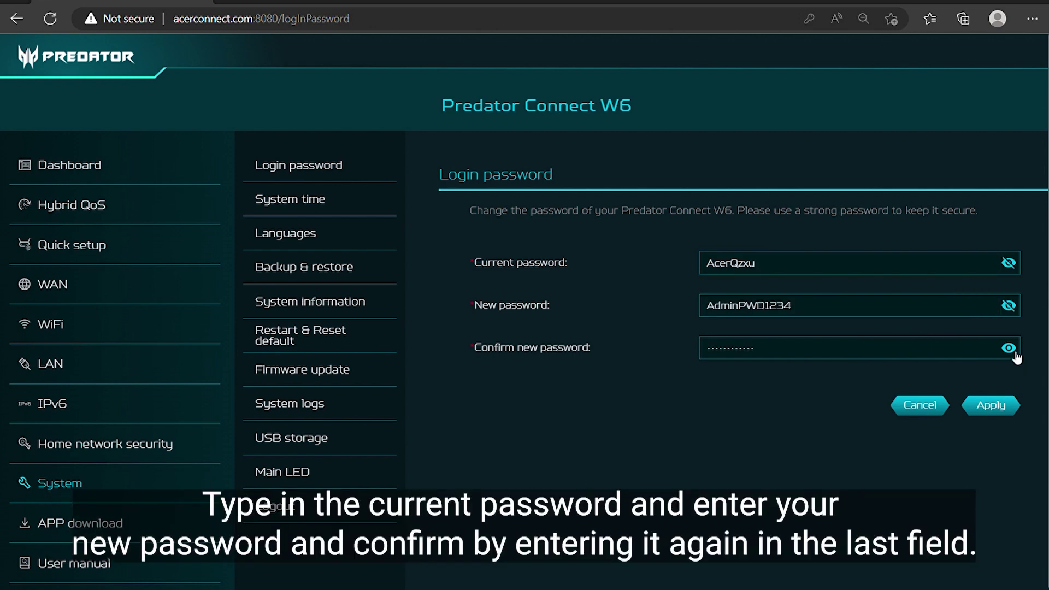
left_click(1009, 349)
left_click(993, 410)
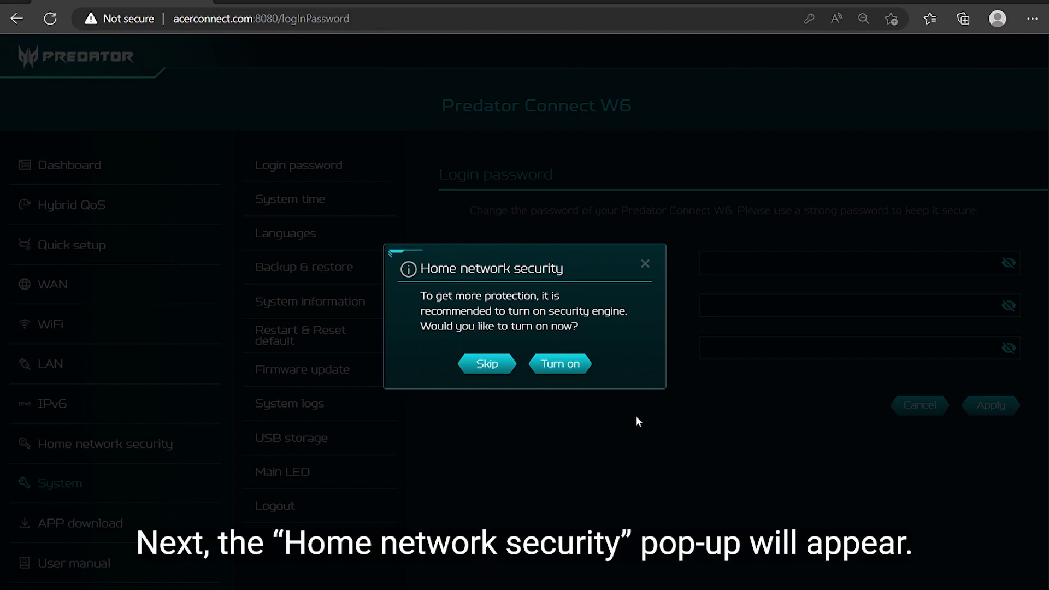
- Enable Home network security and accept the Trend Micro license terms after reading through them
left_click(569, 376)
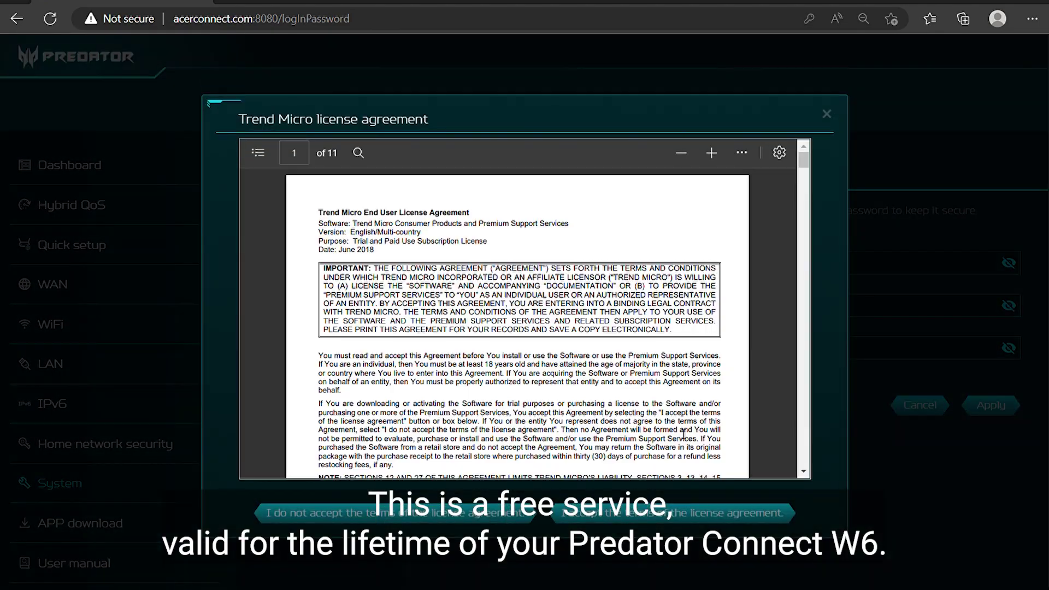
scroll(497, 299, "down", 10)
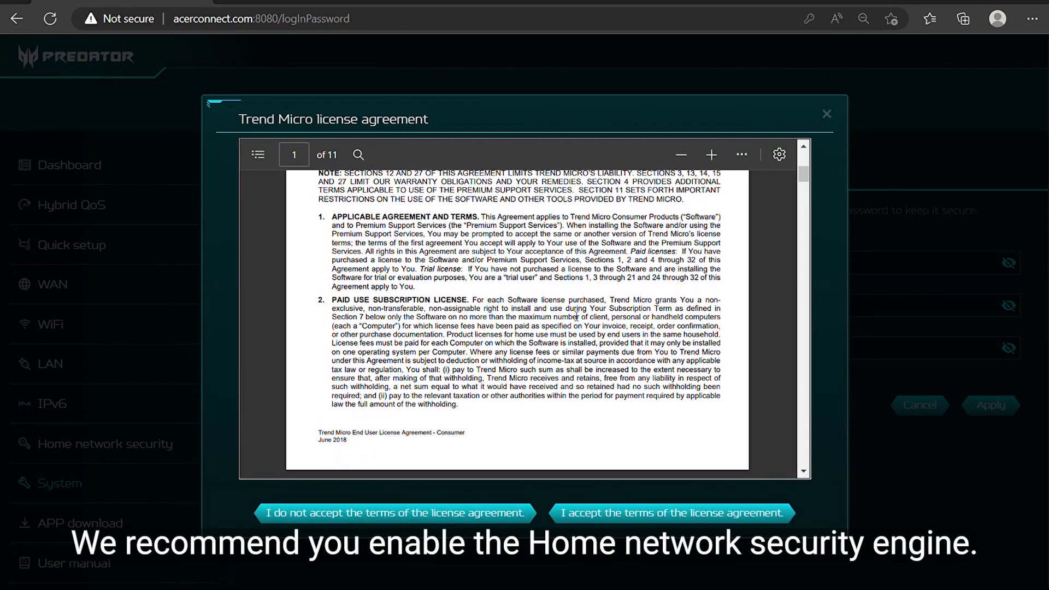
scroll(497, 299, "down", 10)
scroll(496, 300, "down", 10)
scroll(551, 323, "down", 10)
scroll(551, 323, "down", 10)
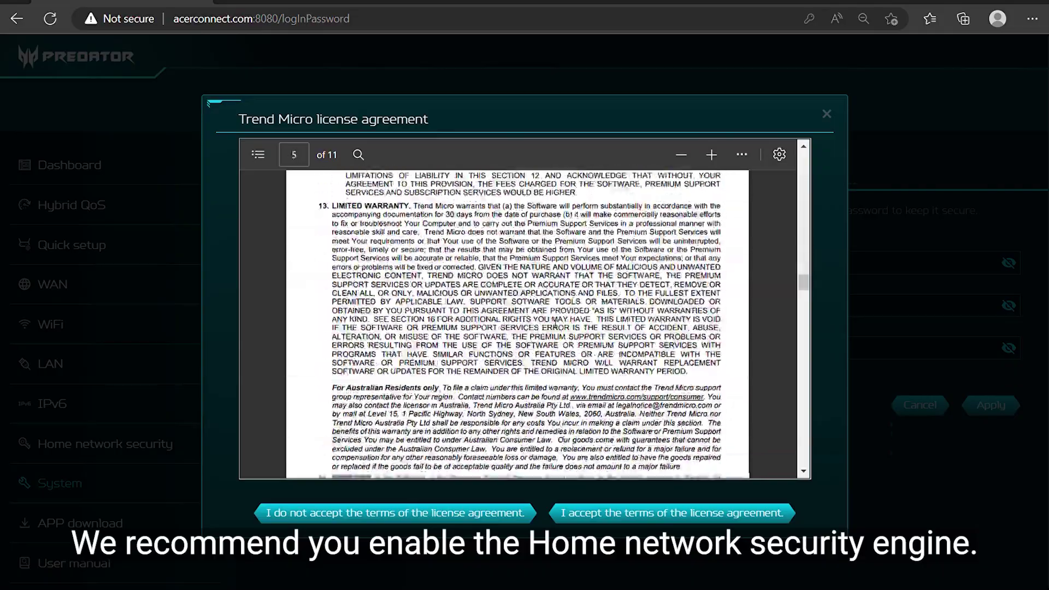
scroll(551, 322, "down", 10)
scroll(551, 322, "down", 10)
scroll(551, 322, "down", 10)
scroll(546, 322, "down", 10)
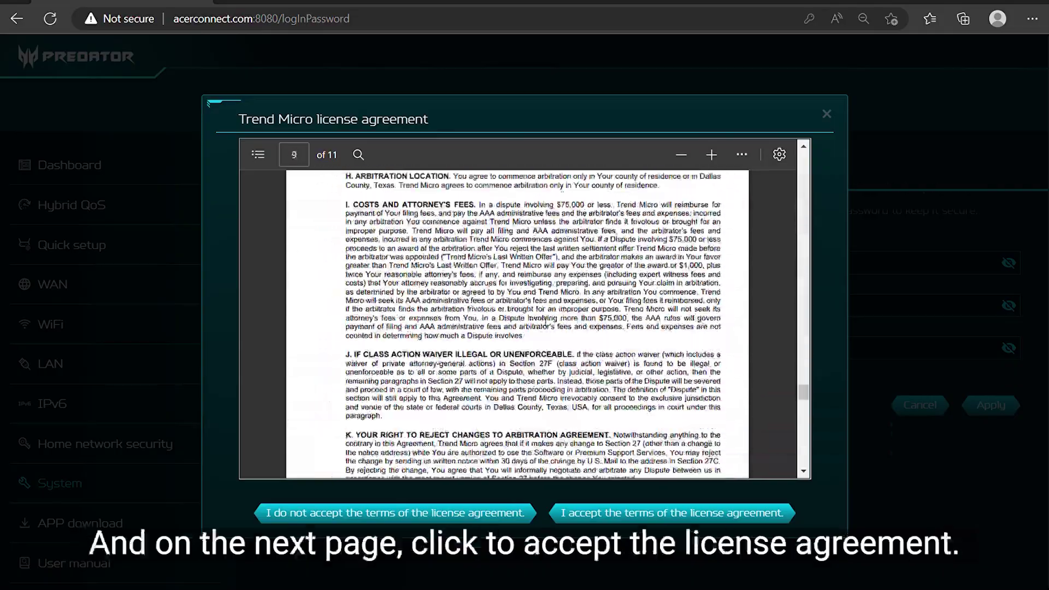
scroll(542, 320, "down", 10)
scroll(537, 318, "down", 10)
scroll(537, 318, "down", 5)
left_click(585, 513)
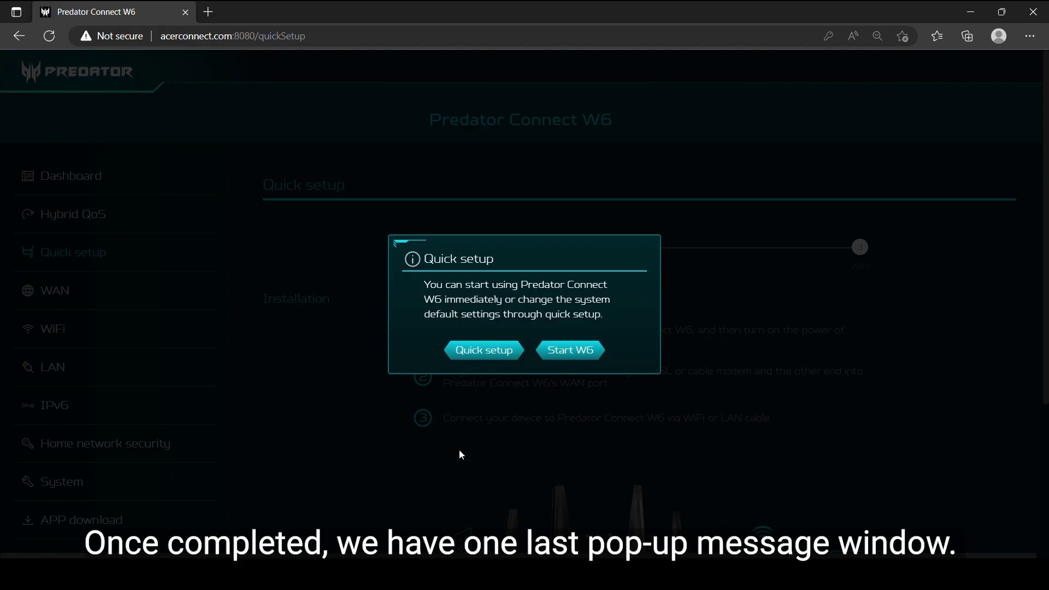
- Launch Quick setup and advance from Installation to the WAN step with DHCP
left_click(481, 352)
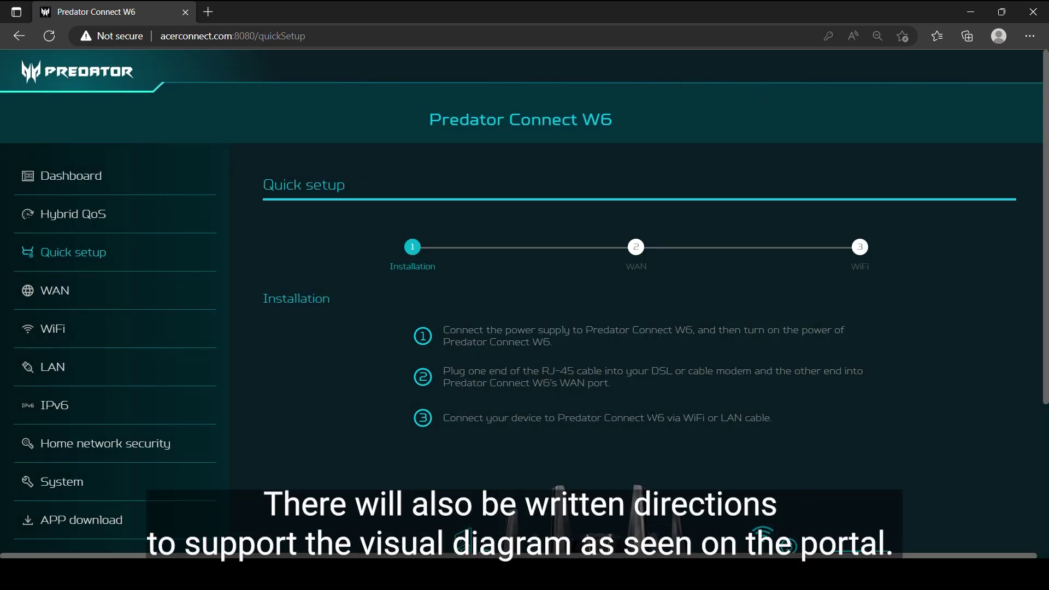
scroll(869, 365, "down", 2)
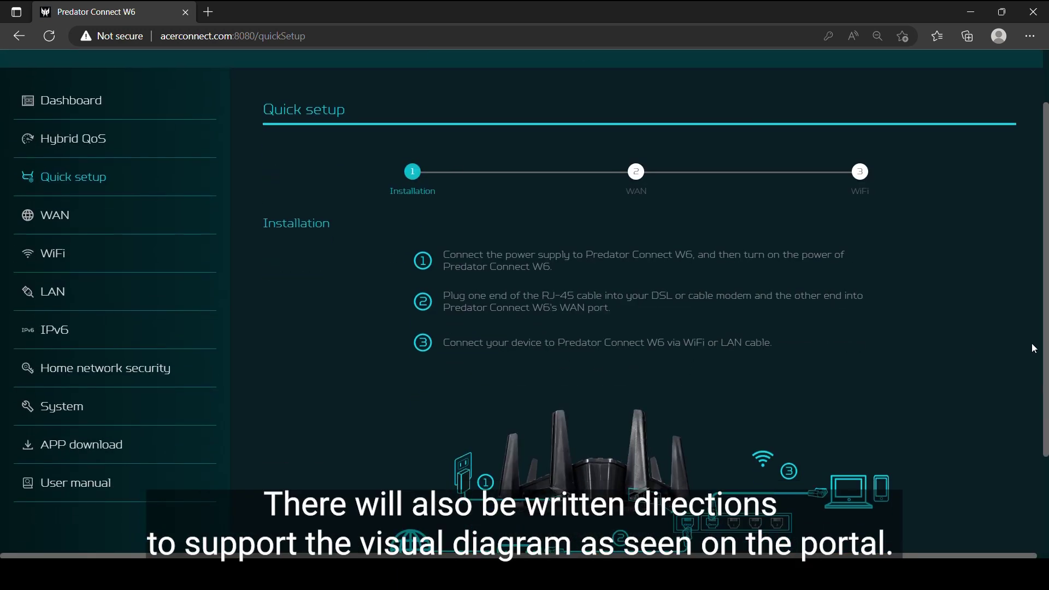
mouse_move(1047, 349)
left_mouse_down()
mouse_move(1046, 382)
mouse_move(1024, 425)
left_mouse_up()
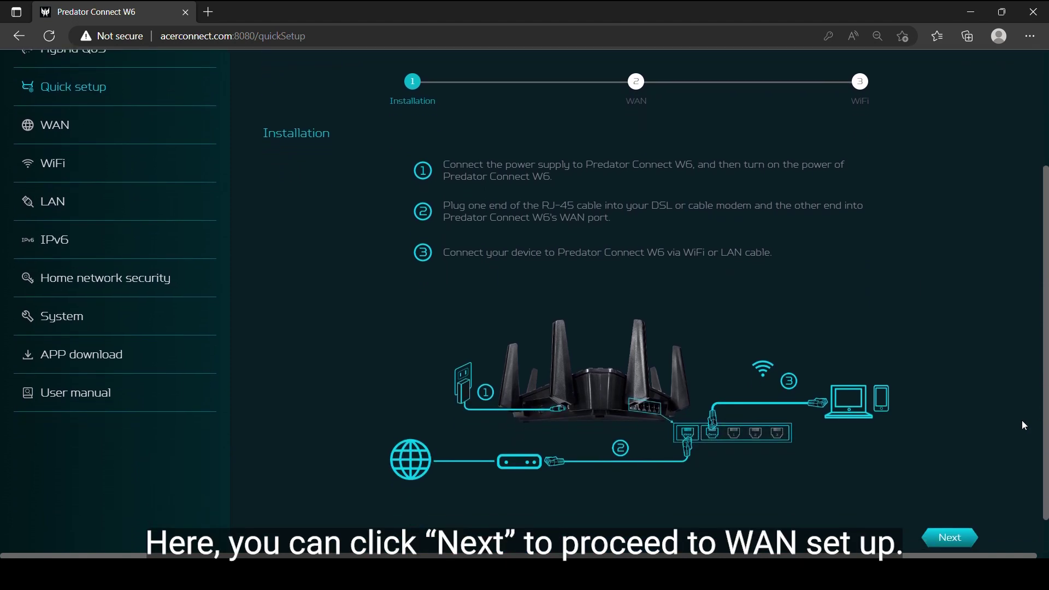
left_click(950, 538)
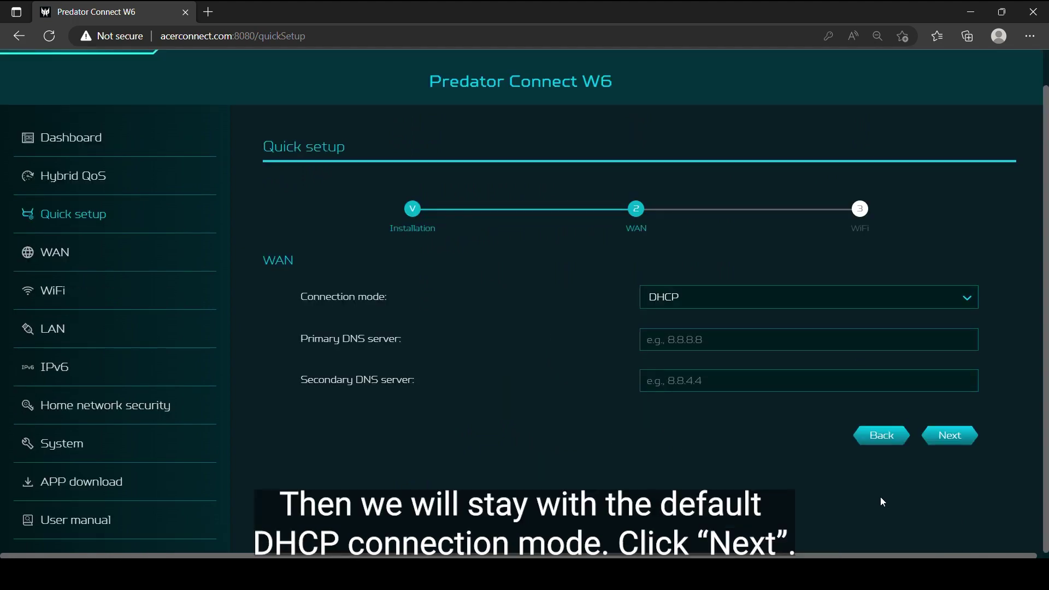
type("Test_2.4GHz")
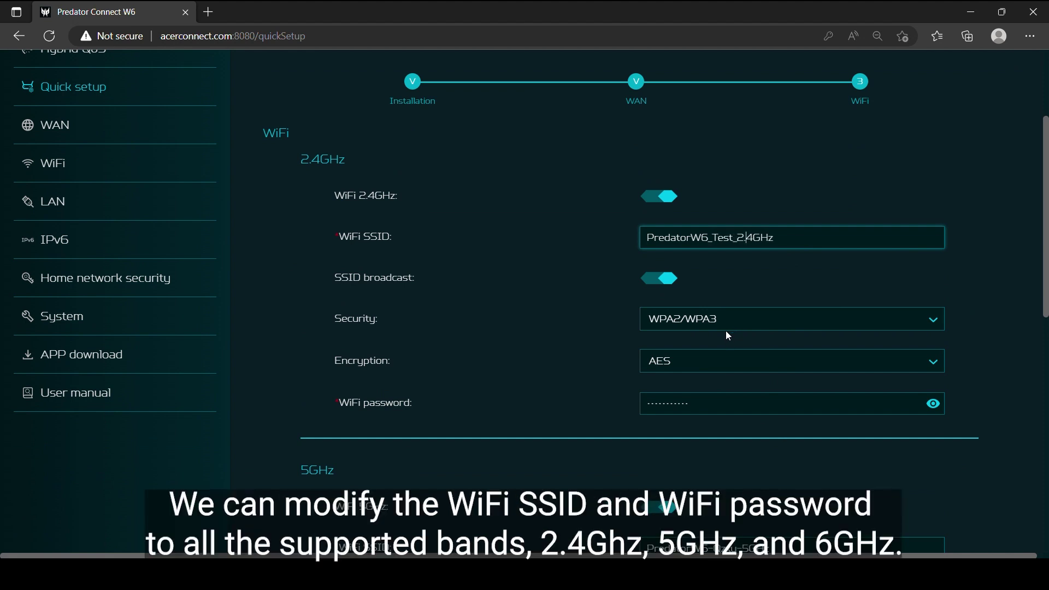
key("End")
key("BackSpace")
key("BackSpace")
key("BackSpace")
type("G")
key("Tab")
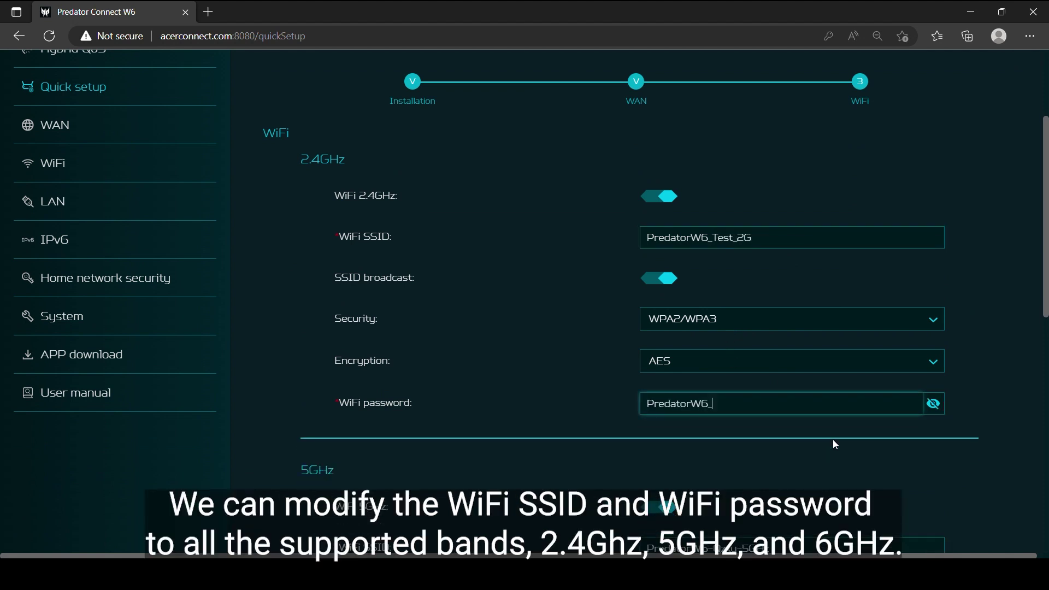
key("Tab")
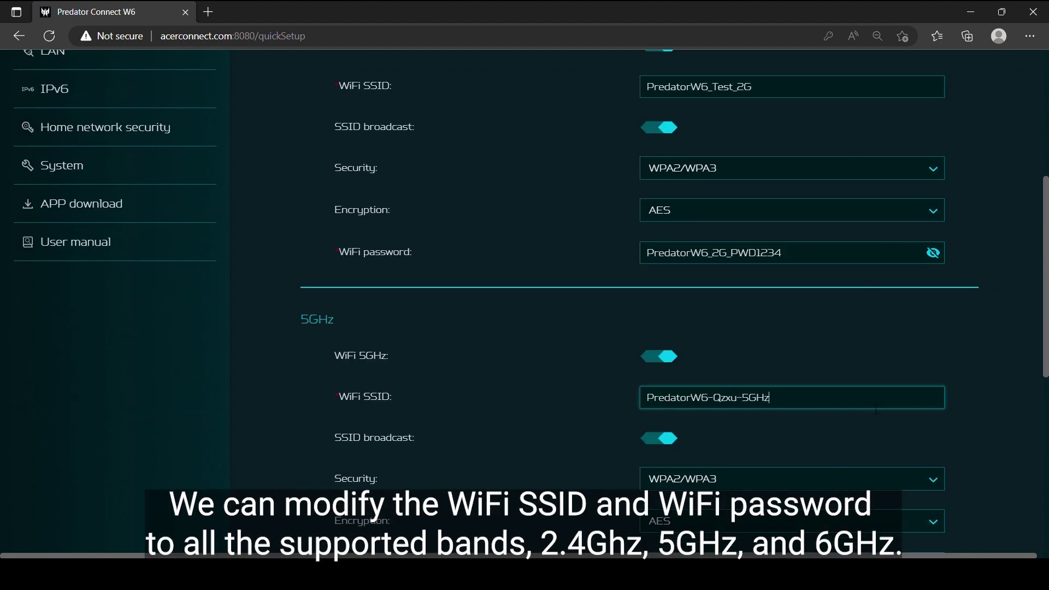
key("BackSpace")
key("BackSpace")
key("BackSpace")
- Rename the 6 GHz network to PredatorW6_Test_6G and enter its new Wi-Fi password
key("BackSpace")
key("BackSpace")
key("BackSpace")
type("_Test_5G")
scroll(938, 496, "down", 1)
key("Tab")
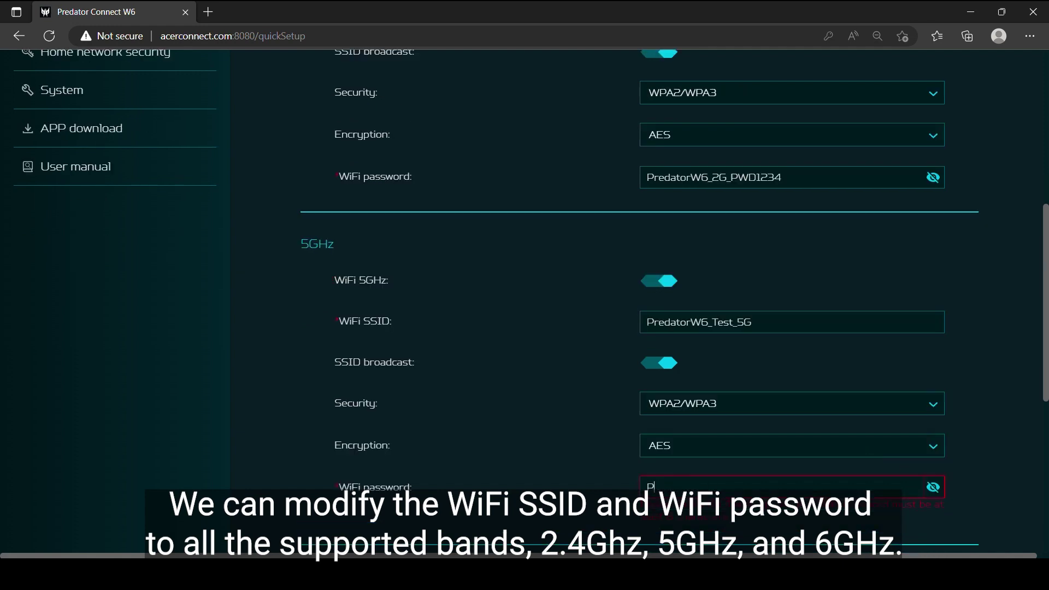
key("Tab")
key("BackSpace")
key("BackSpace")
key("BackSpace")
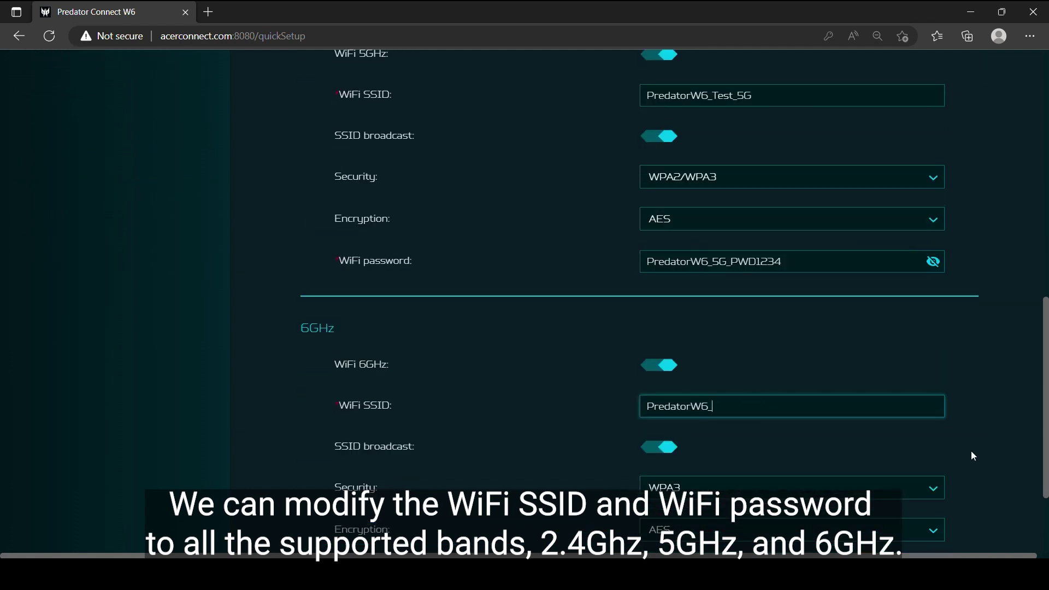
type("_Test_6G")
scroll(954, 452, "up", 1)
scroll(953, 452, "down", 1)
key("Tab")
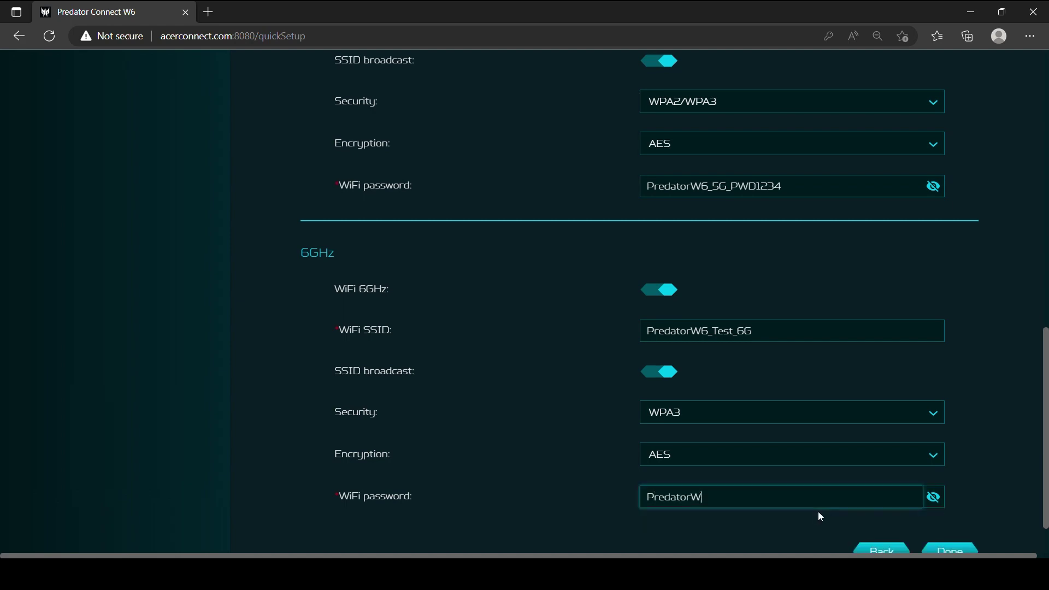
scroll(677, 367, "down", 6)
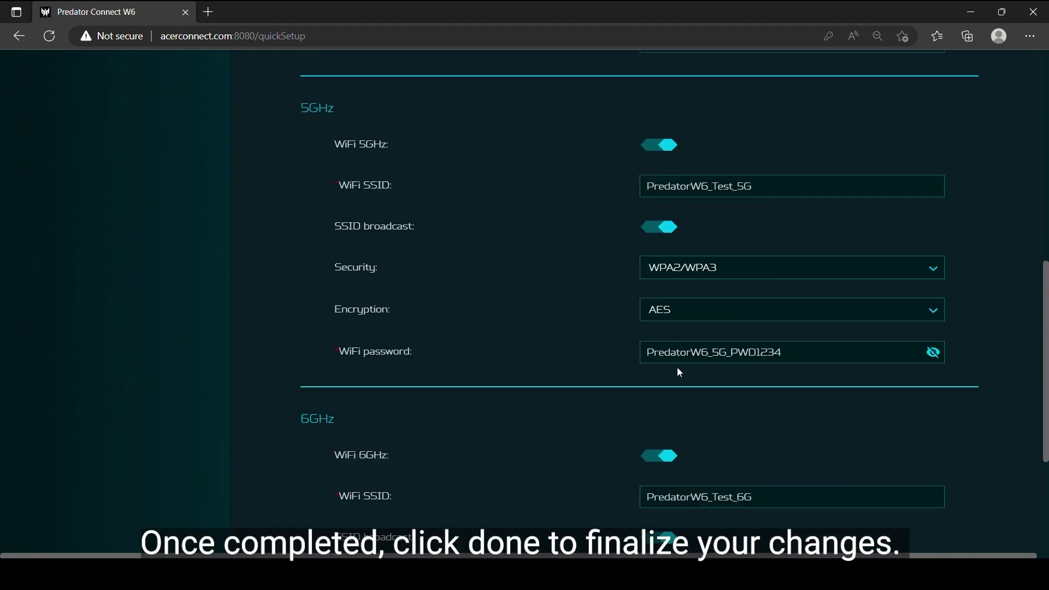
scroll(677, 367, "down", 5)
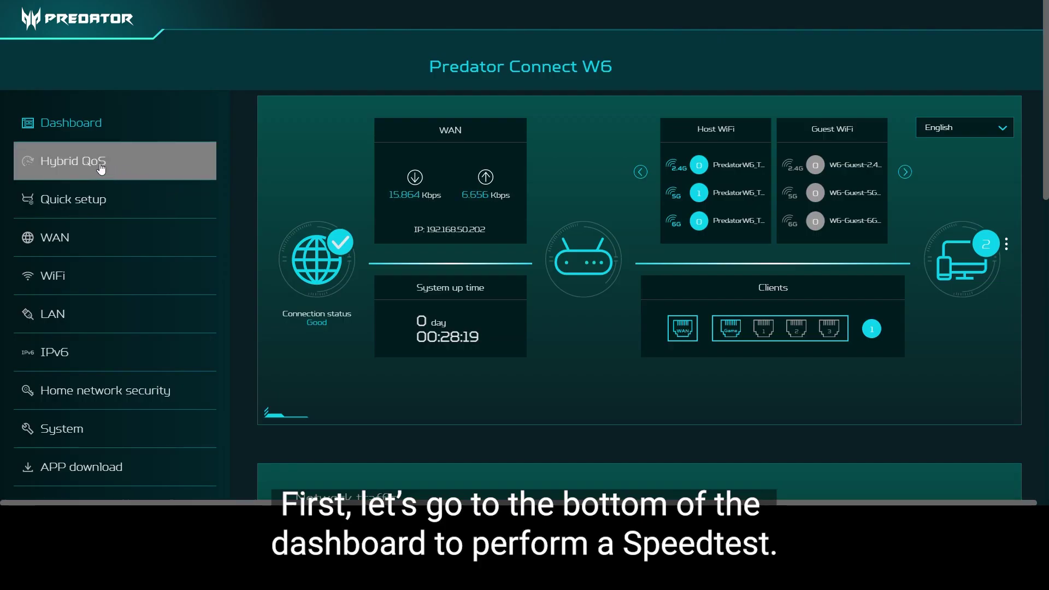
- Run the Dashboard speed test: 300.4 Mbps download, 105.0 Mbps upload, 6 ms ping
scroll(338, 278, "down", 1)
scroll(339, 278, "down", 2)
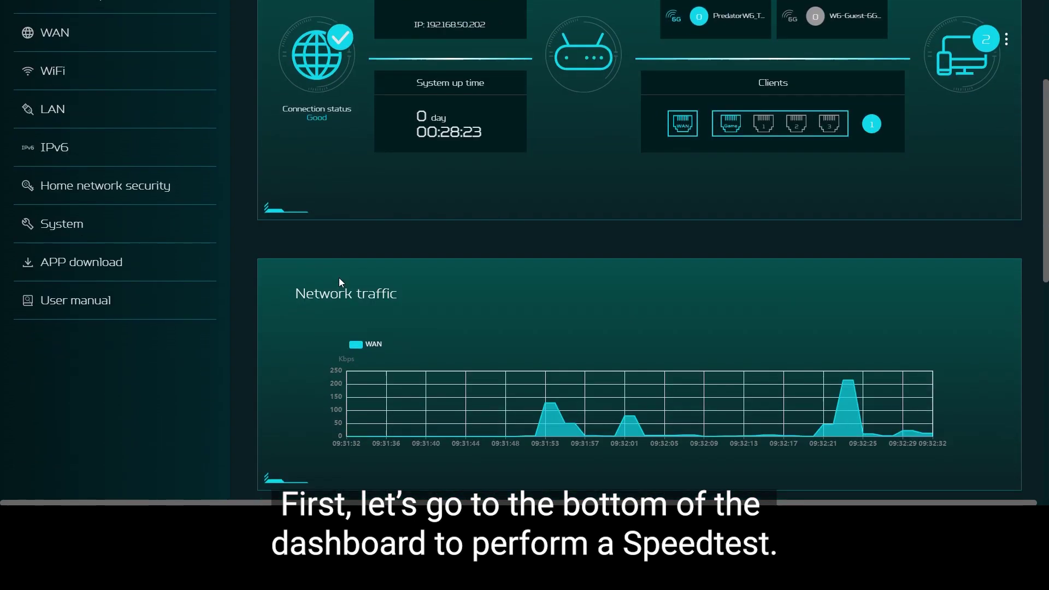
scroll(339, 278, "down", 2)
scroll(340, 279, "down", 2)
scroll(340, 279, "down", 3)
scroll(340, 279, "down", 2)
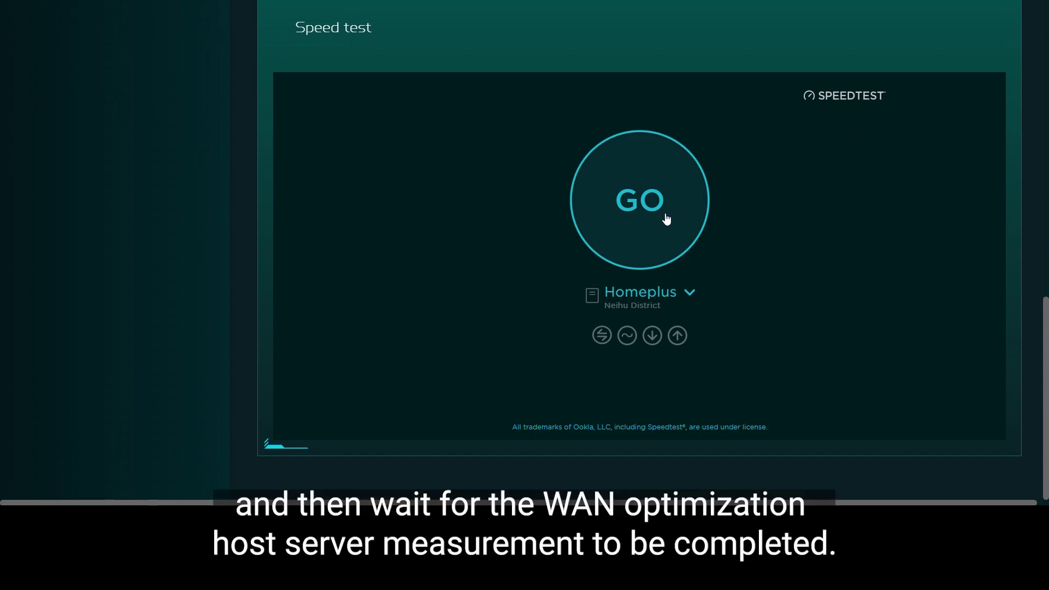
left_click(685, 224)
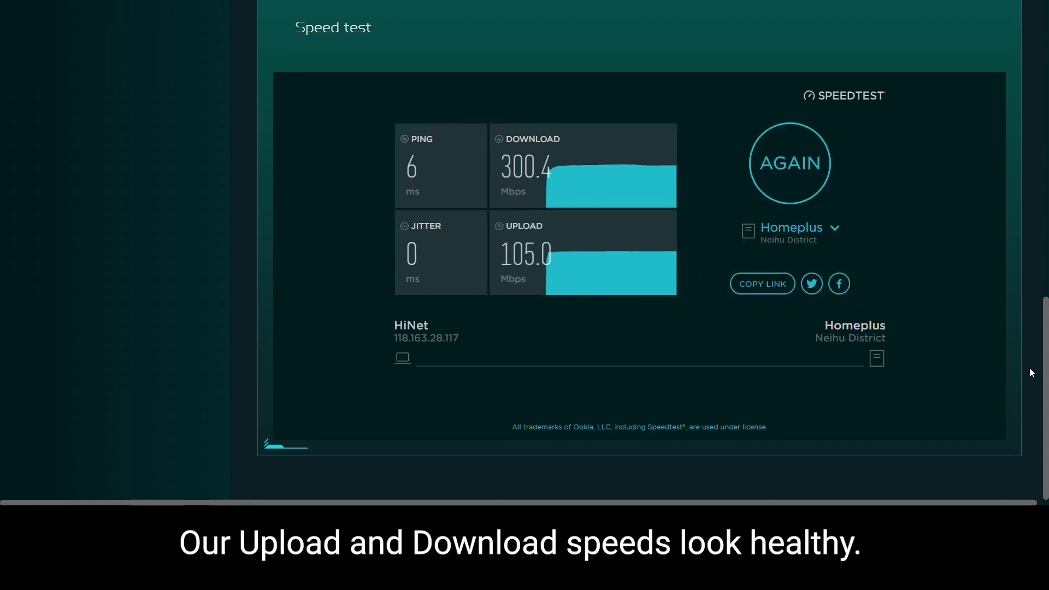
scroll(1029, 368, "up", 2)
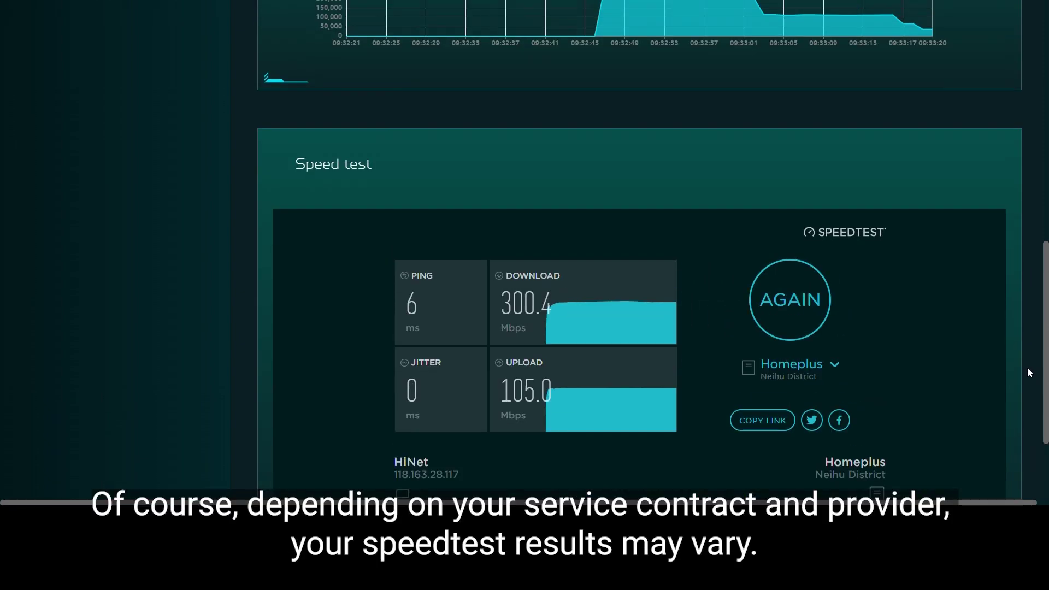
scroll(1028, 369, "up", 3)
scroll(1026, 366, "up", 3)
scroll(1025, 369, "up", 7)
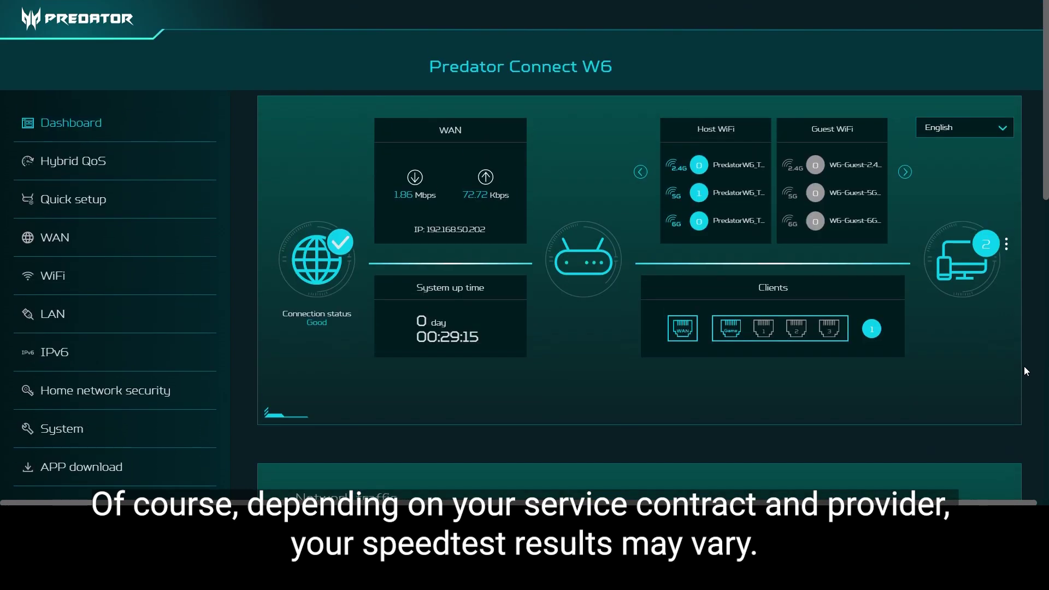
- Open Hybrid QoS and scroll down to the Device priority section
left_click(90, 164)
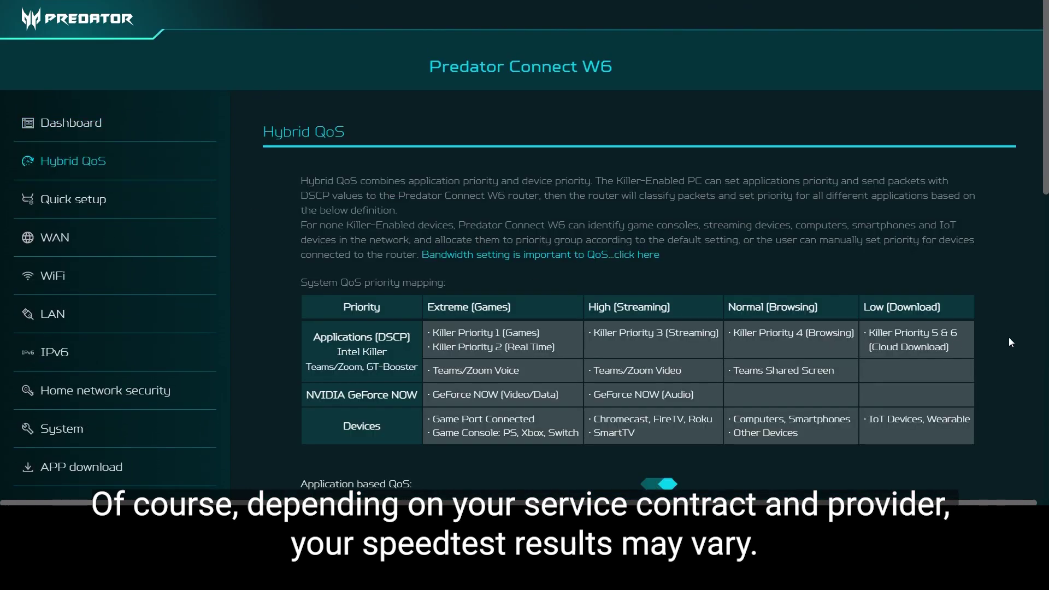
scroll(1008, 337, "down", 1)
scroll(1007, 337, "down", 1)
scroll(1006, 335, "down", 1)
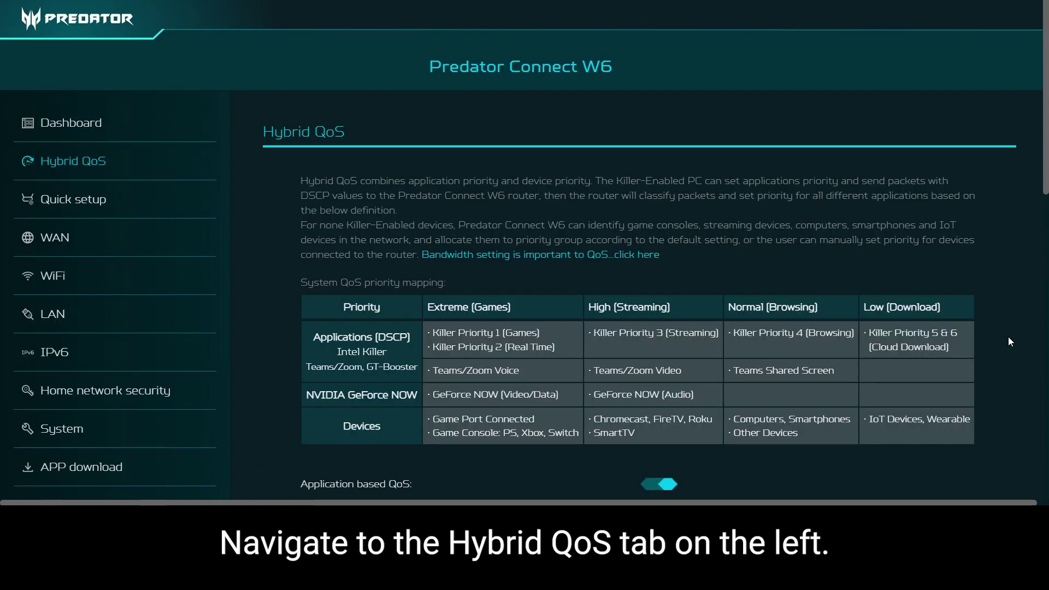
scroll(1009, 337, "down", 2)
scroll(1008, 337, "down", 1)
scroll(1006, 333, "up", 1)
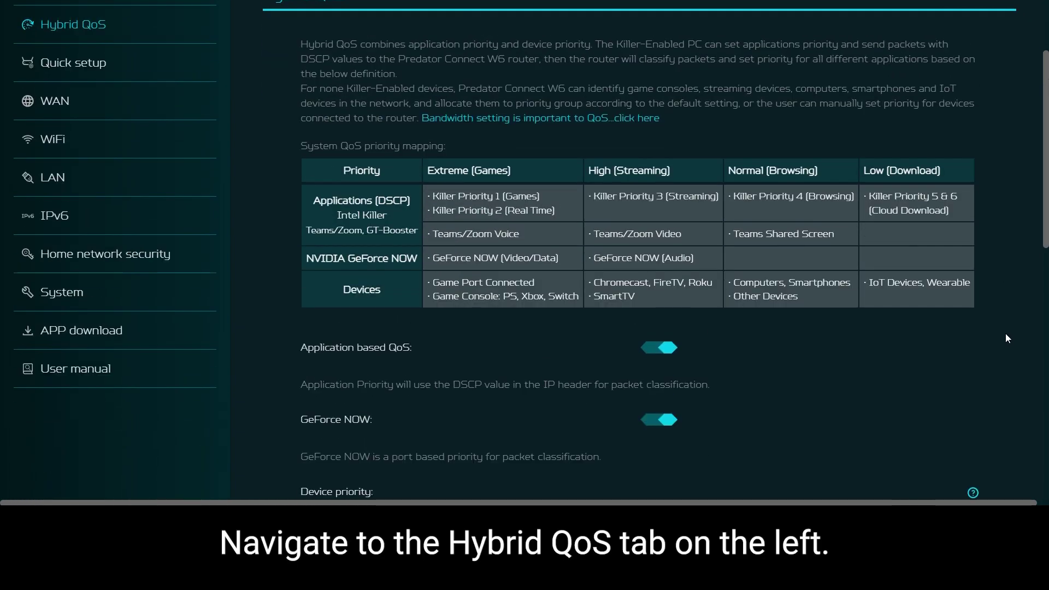
scroll(1006, 335, "down", 2)
scroll(1006, 334, "down", 2)
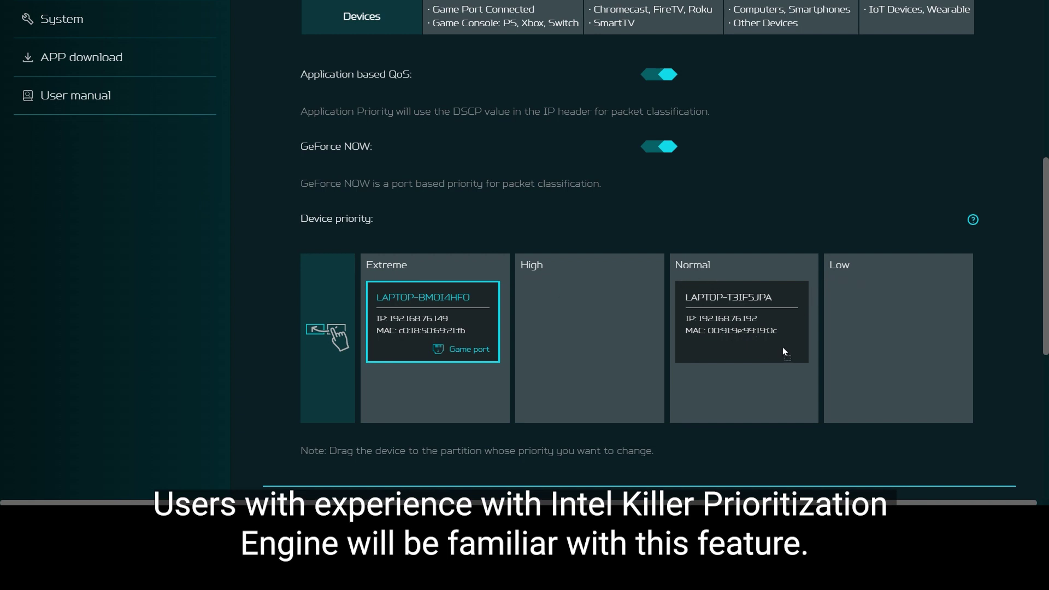
- Drag LAPTOP-T3IF5JPA from Normal into Extreme device priority
scroll(778, 311, "up", 3)
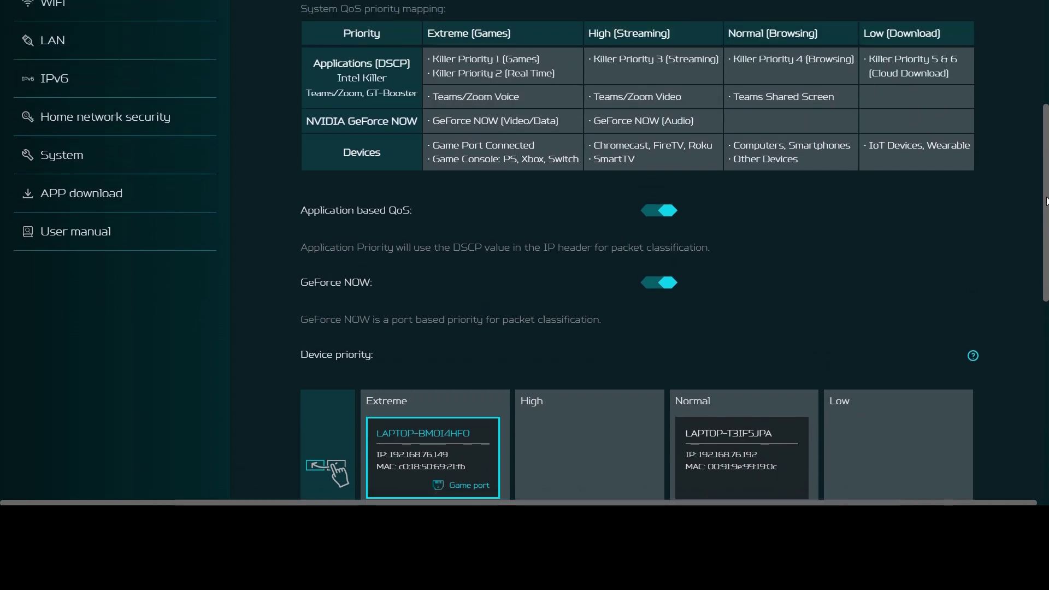
mouse_move(736, 458)
left_mouse_down()
mouse_move(871, 452)
mouse_move(609, 449)
left_mouse_up()
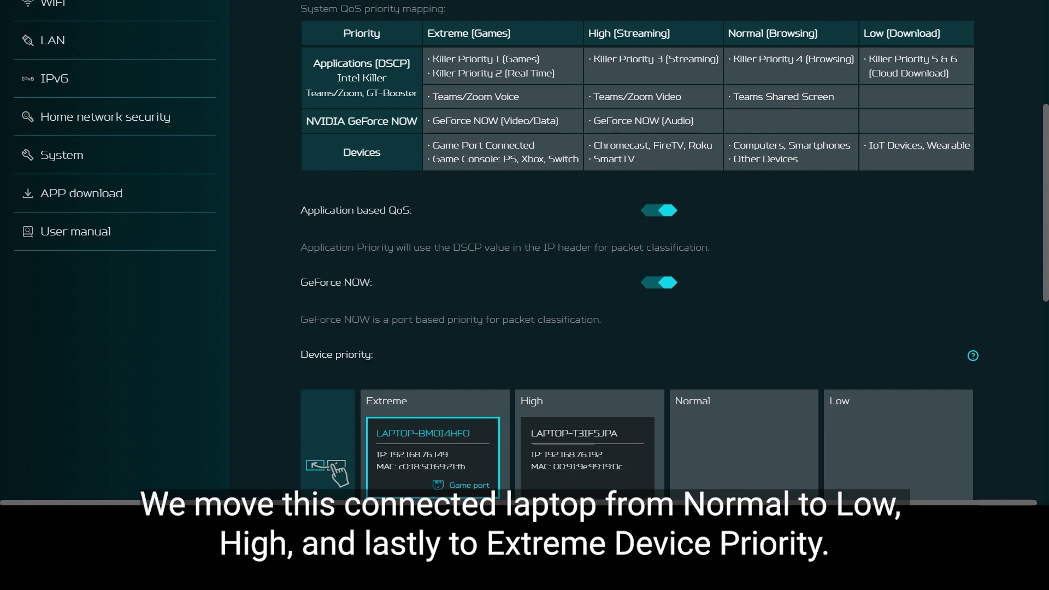
left_click_drag(588, 449, 476, 484)
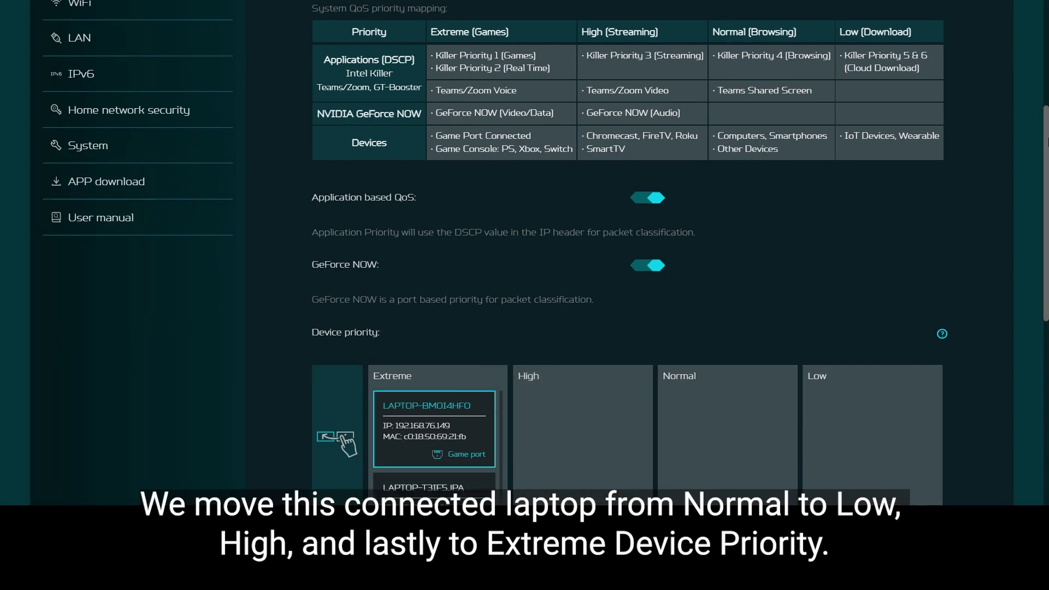
- Apply manual 1000 Mbps upload/download bandwidth with 90/50/35/15 priority weighting
scroll(498, 460, "down", 1)
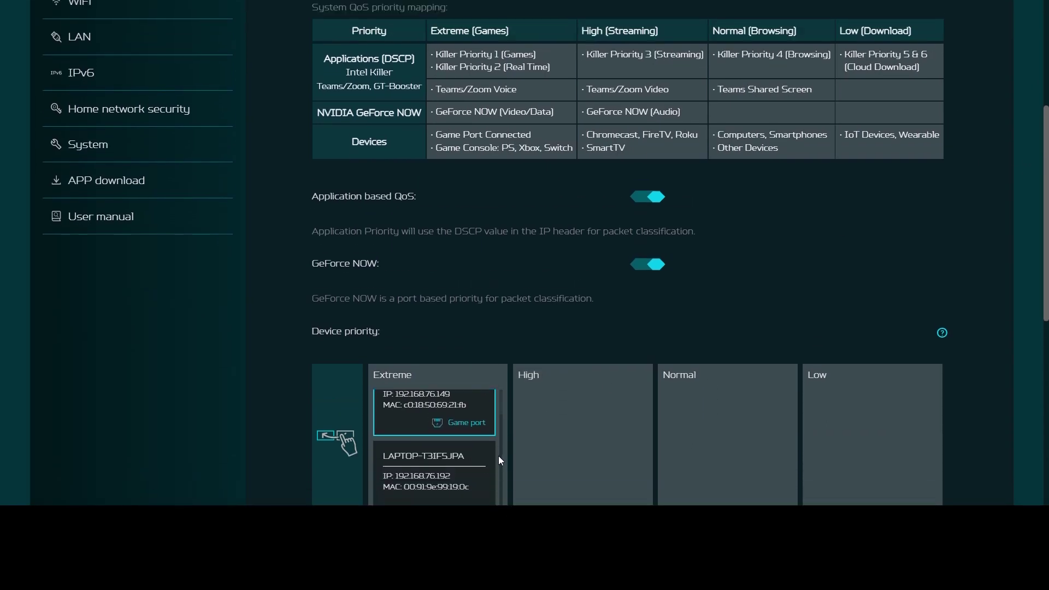
scroll(925, 346, "down", 8)
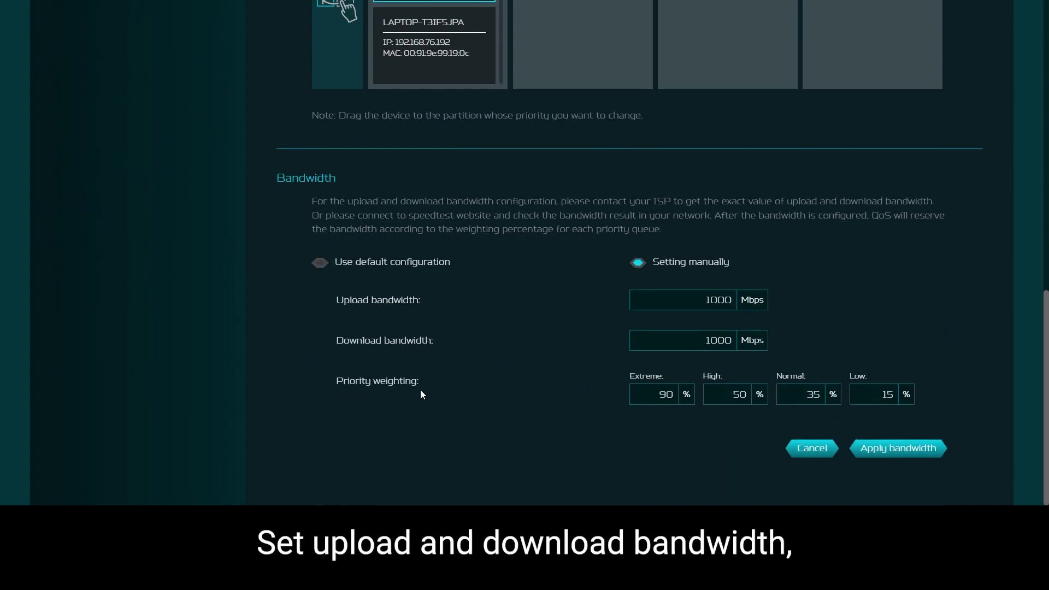
left_click(891, 449)
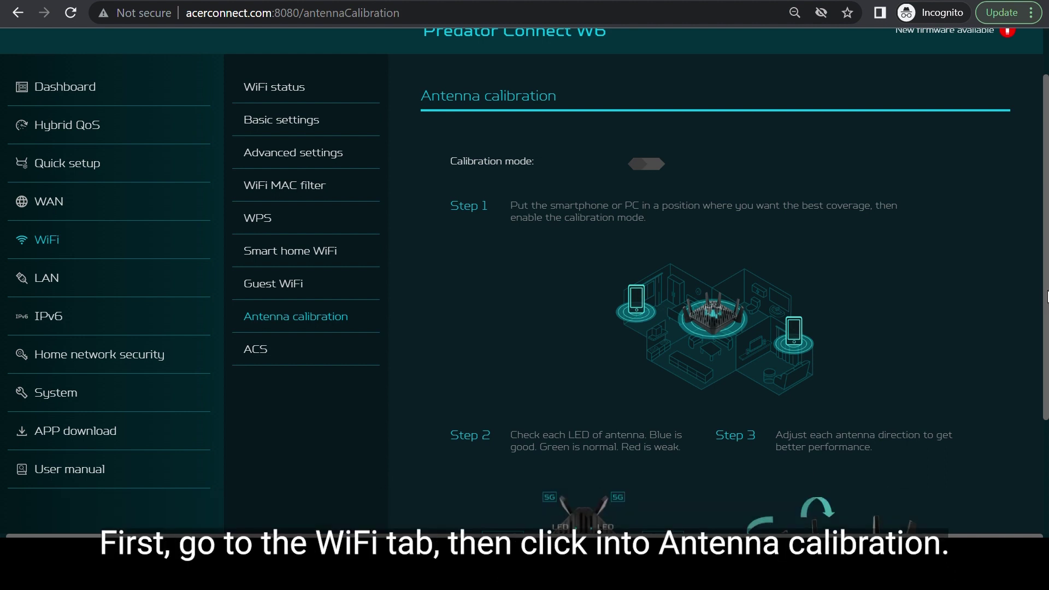
- Run antenna calibration with the Calibration mode toggle, then switch it off to save
mouse_move(1047, 297)
left_mouse_down()
mouse_move(1038, 392)
mouse_move(1047, 244)
left_mouse_up()
left_click(651, 230)
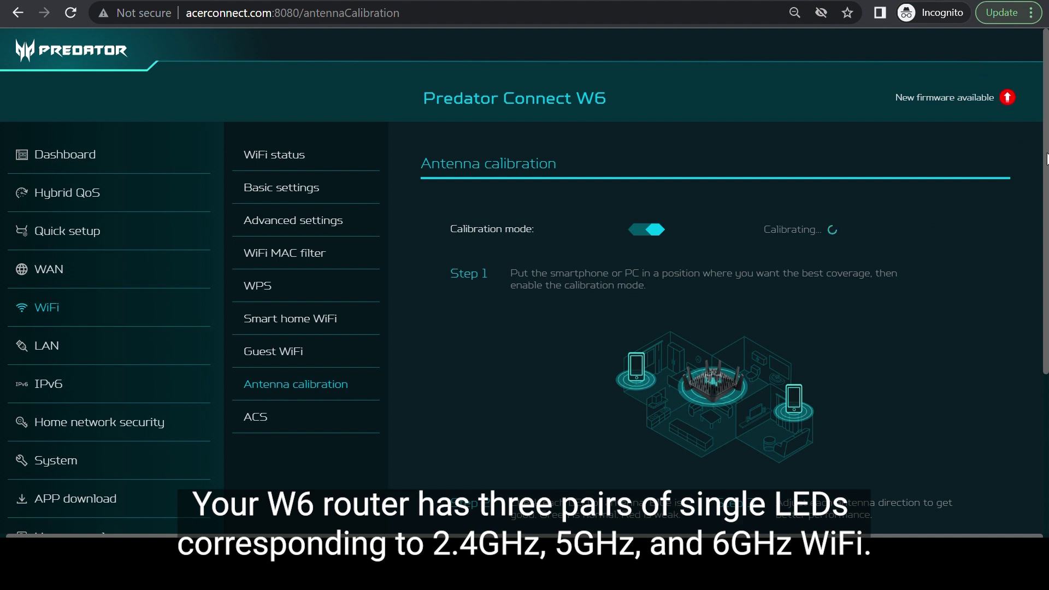
left_click_drag(1047, 159, 1047, 278)
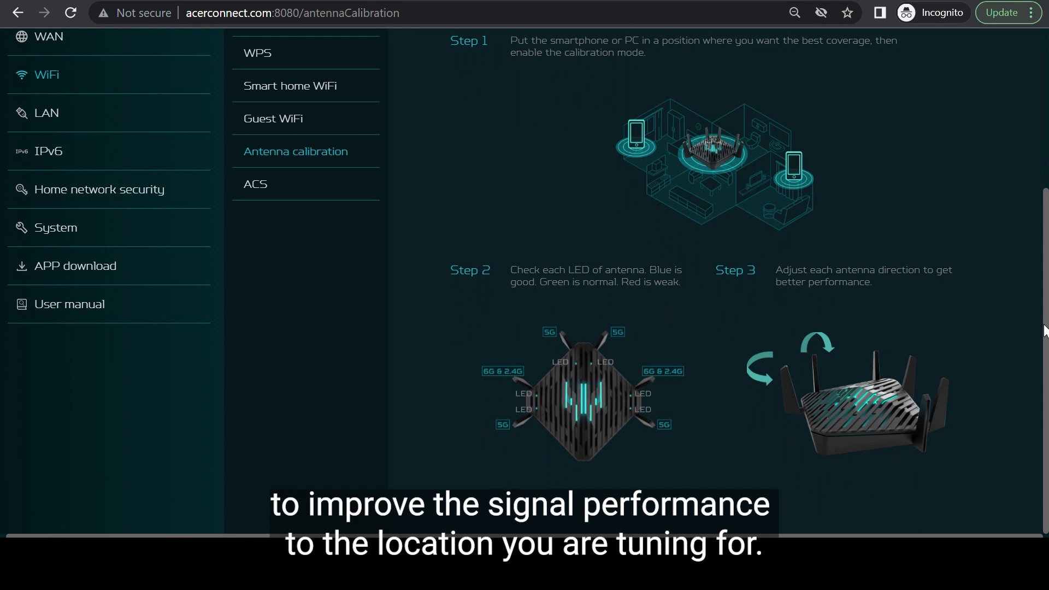
left_click_drag(1044, 331, 1039, 152)
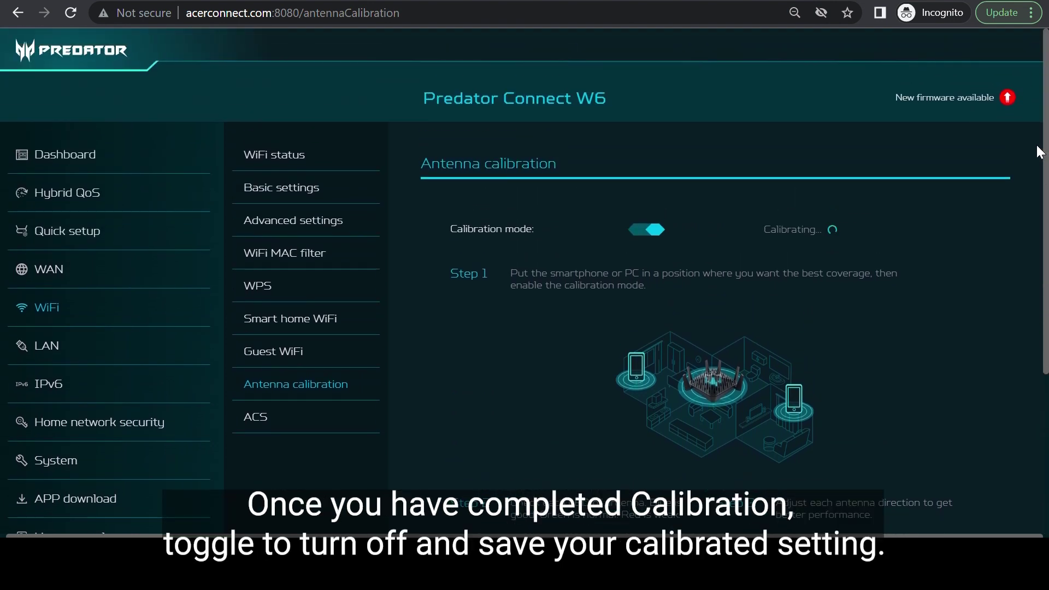
left_click(636, 232)
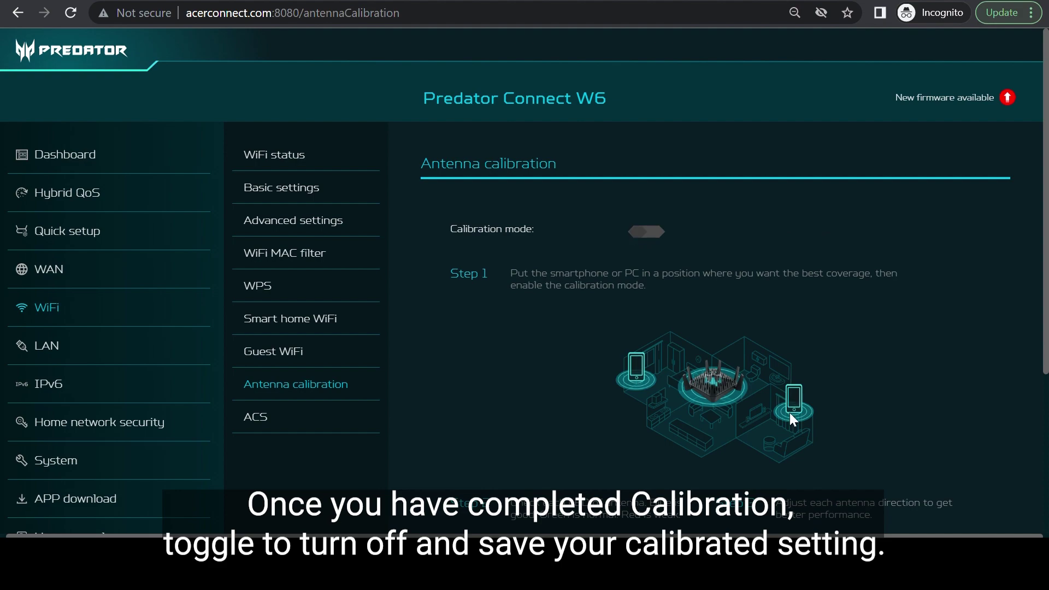